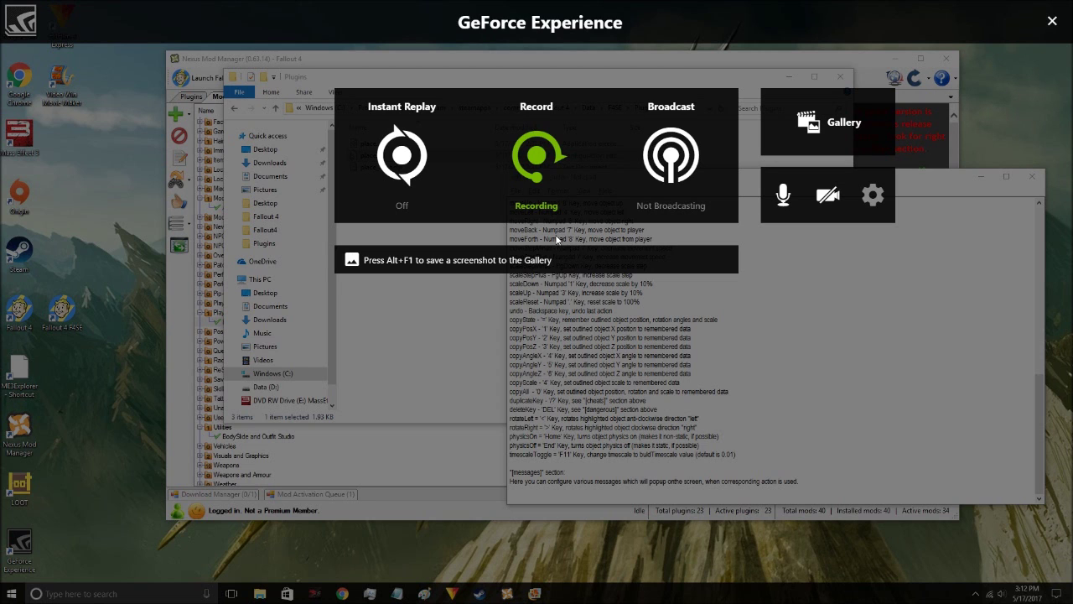
- Dismiss the GeForce overlay, arrange the Plugins folder and place_ini_help notes, then show the Place Everywhere page
{"action": "key", "text": "alt+z"}
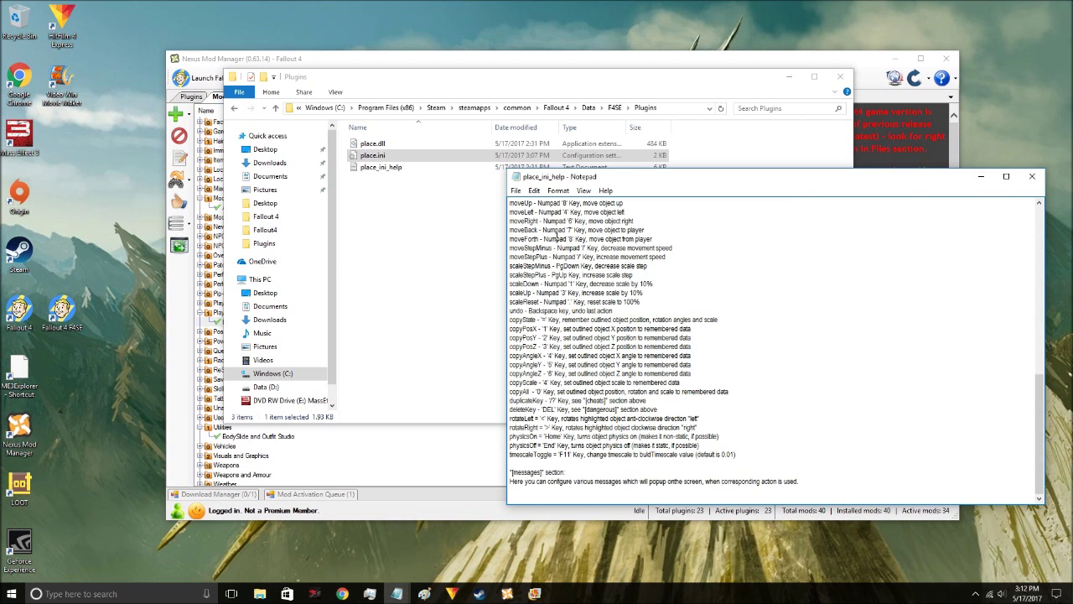
{"action": "left_click_drag", "start_coordinate": [510, 88], "coordinate": [372, 127]}
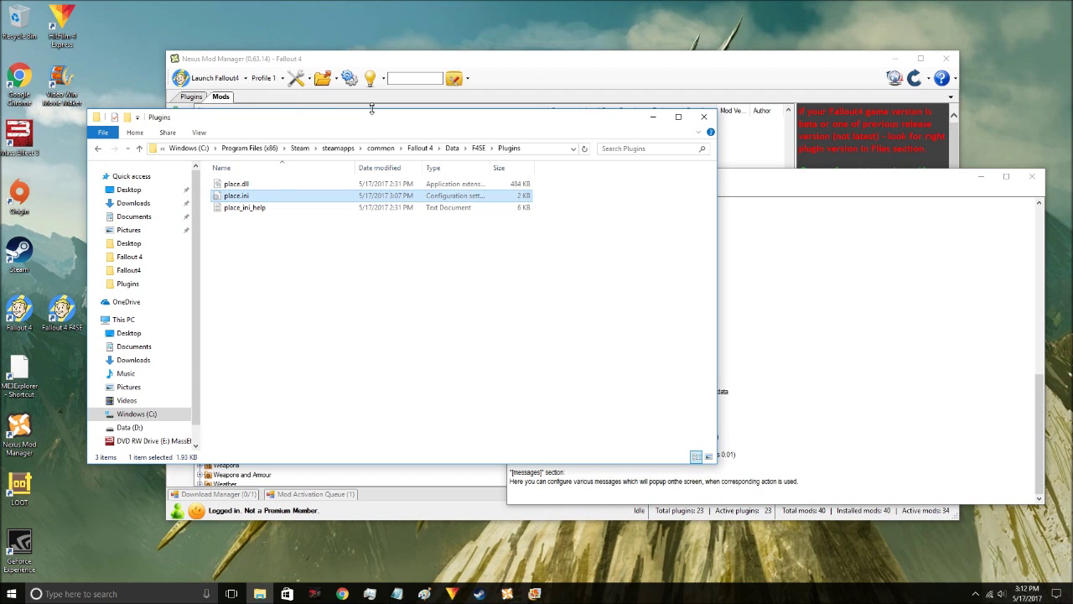
{"action": "left_click_drag", "start_coordinate": [745, 176], "coordinate": [753, 173]}
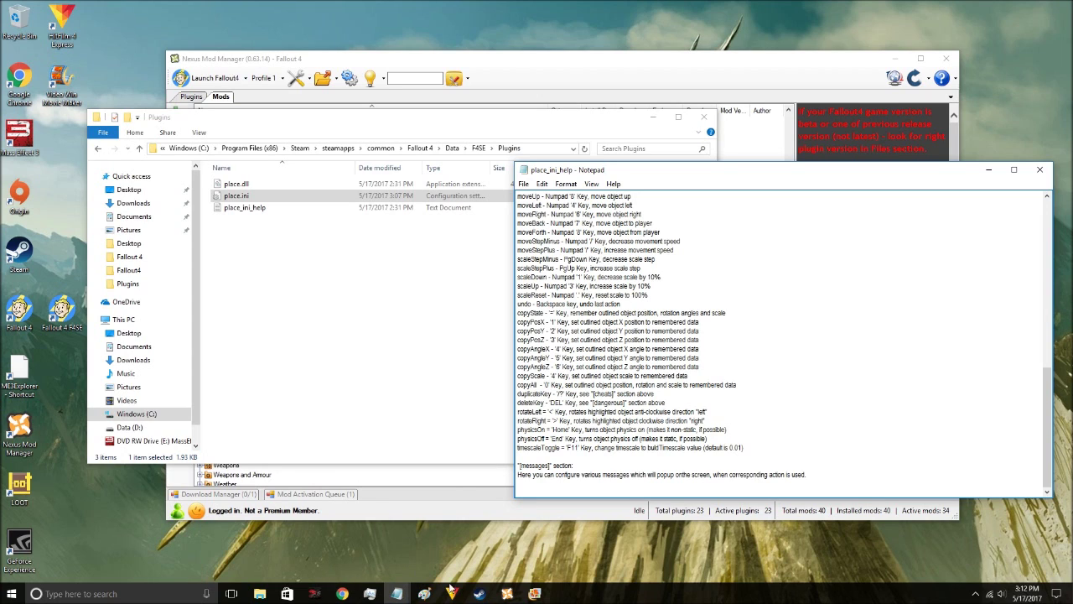
{"action": "mouse_move", "coordinate": [351, 597]}
{"action": "left_click", "coordinate": [387, 544]}
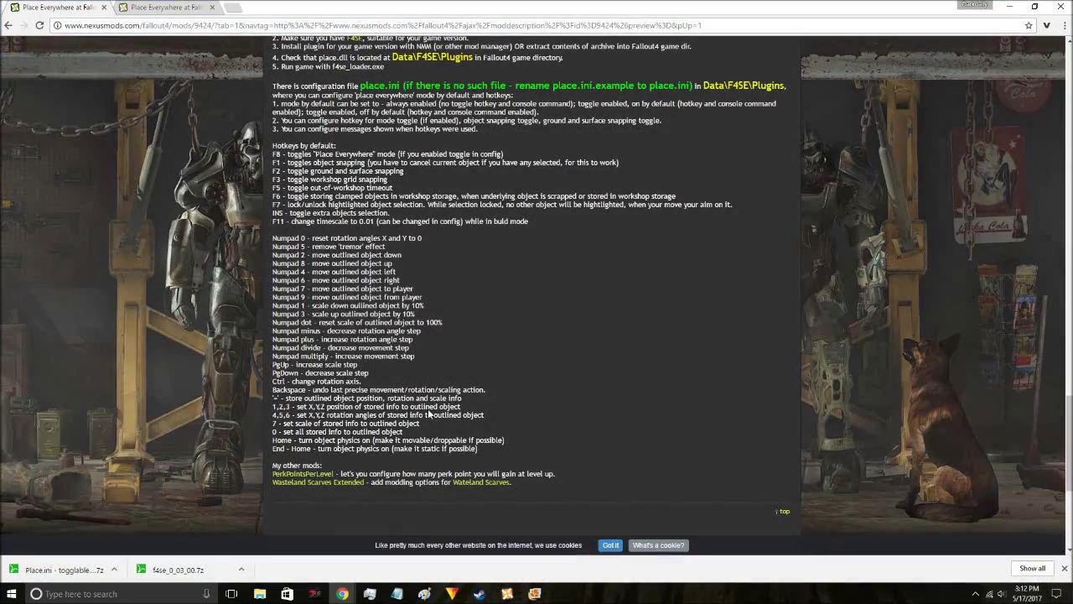
{"action": "scroll", "coordinate": [733, 214], "scroll_direction": "up", "scroll_amount": 20}
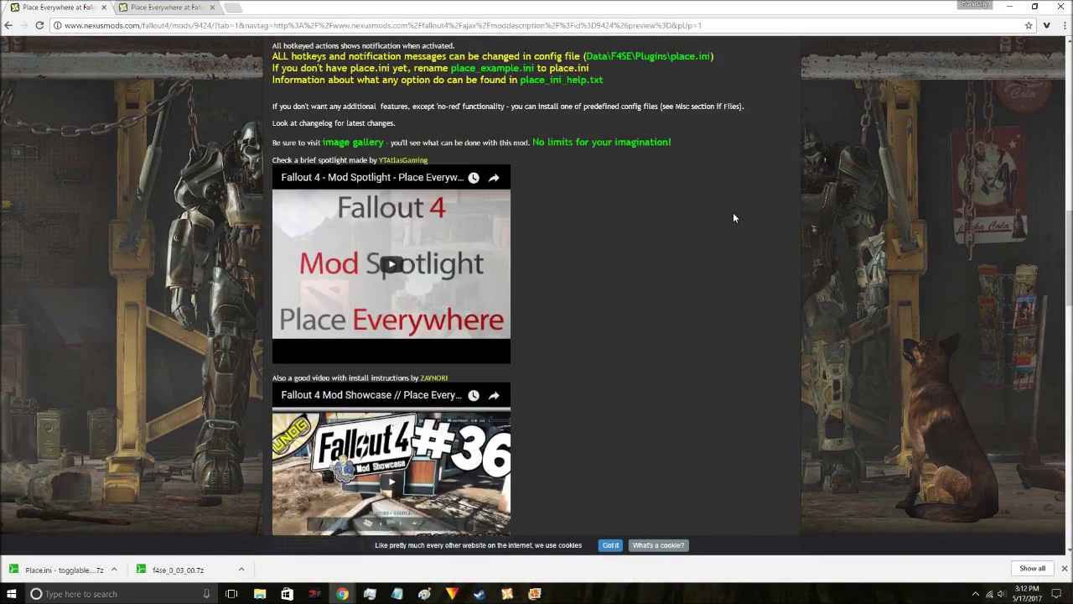
{"action": "scroll", "coordinate": [732, 212], "scroll_direction": "up", "scroll_amount": 7}
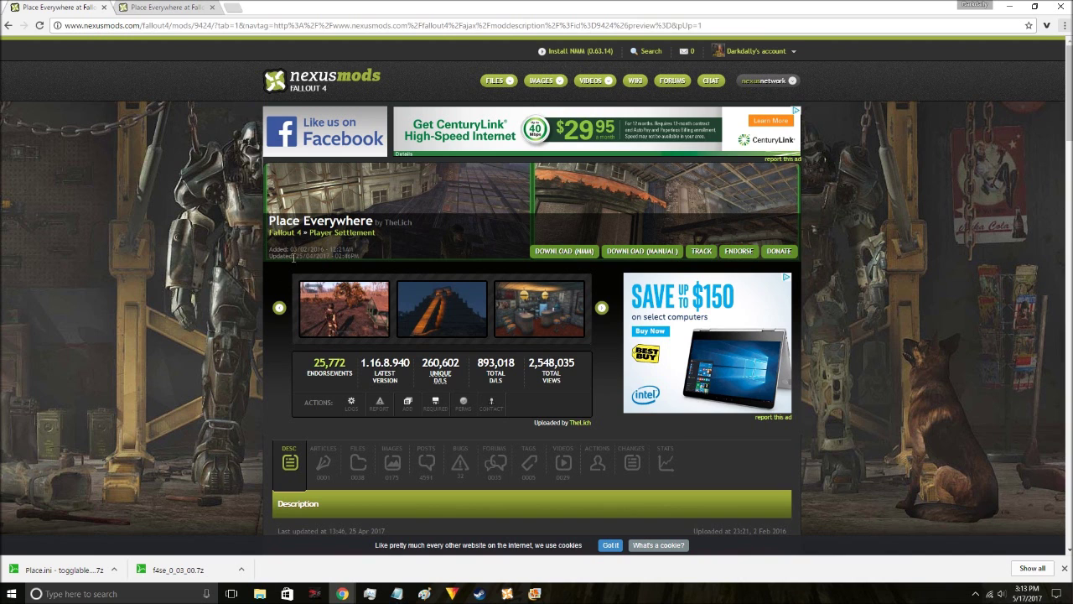
{"action": "scroll", "coordinate": [200, 235], "scroll_direction": "down", "scroll_amount": 3}
{"action": "scroll", "coordinate": [199, 236], "scroll_direction": "up", "scroll_amount": 3}
{"action": "scroll", "coordinate": [148, 304], "scroll_direction": "down", "scroll_amount": 10}
{"action": "scroll", "coordinate": [158, 306], "scroll_direction": "down", "scroll_amount": 15}
{"action": "scroll", "coordinate": [157, 304], "scroll_direction": "up", "scroll_amount": 5}
{"action": "scroll", "coordinate": [158, 304], "scroll_direction": "up", "scroll_amount": 7}
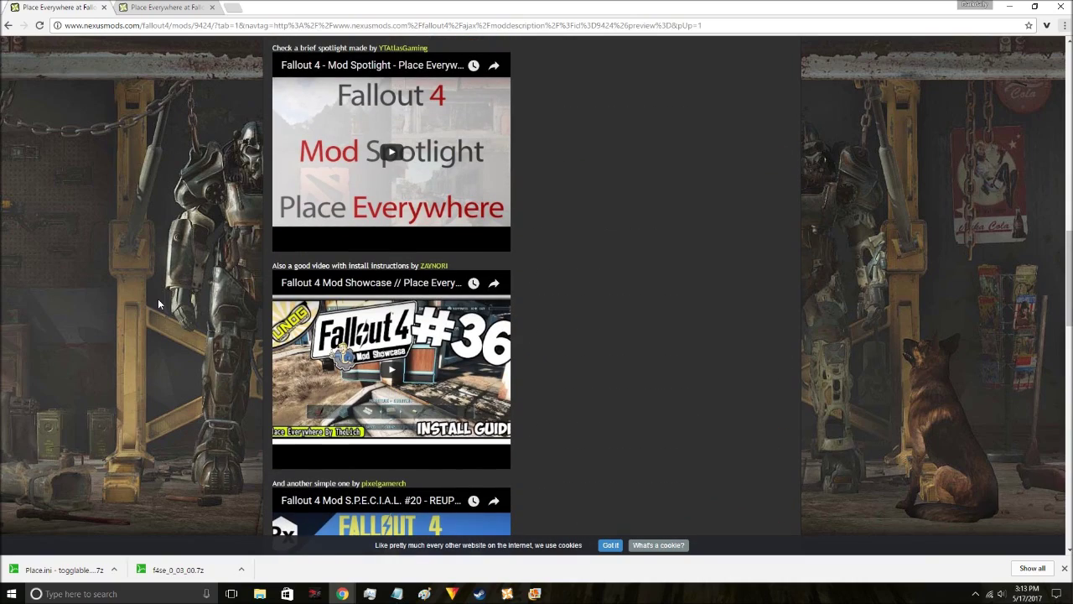
{"action": "scroll", "coordinate": [159, 303], "scroll_direction": "up", "scroll_amount": 10}
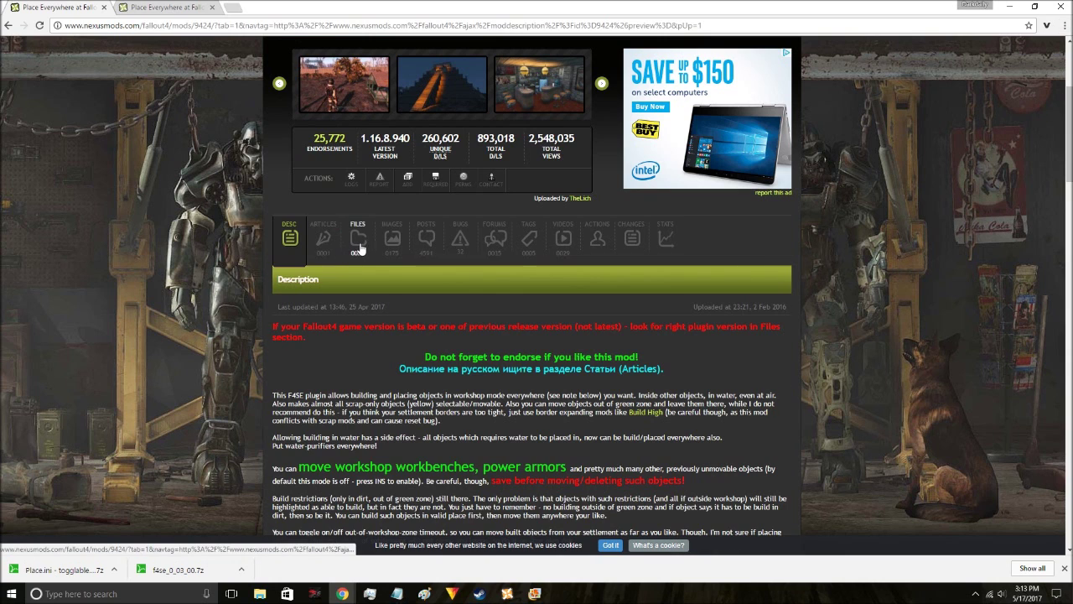
- Show the Place Everywhere Files list with the Place (Fallout4 1.9.4 - latest release) main file
{"action": "left_click", "coordinate": [358, 240]}
{"action": "scroll", "coordinate": [304, 378], "scroll_direction": "down", "scroll_amount": 2}
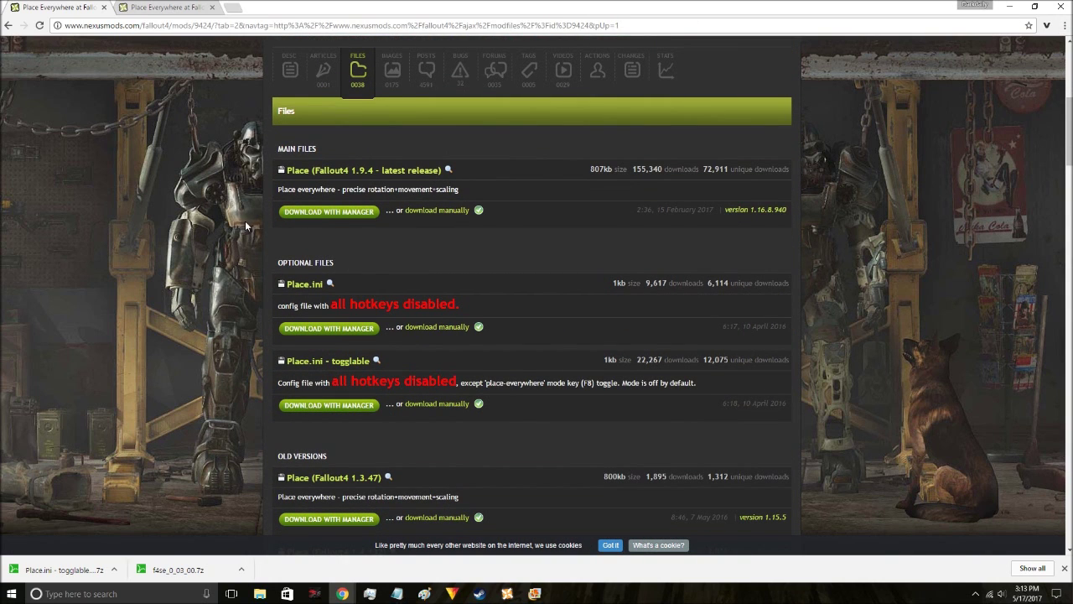
{"action": "key", "text": "ctrl+Tab"}
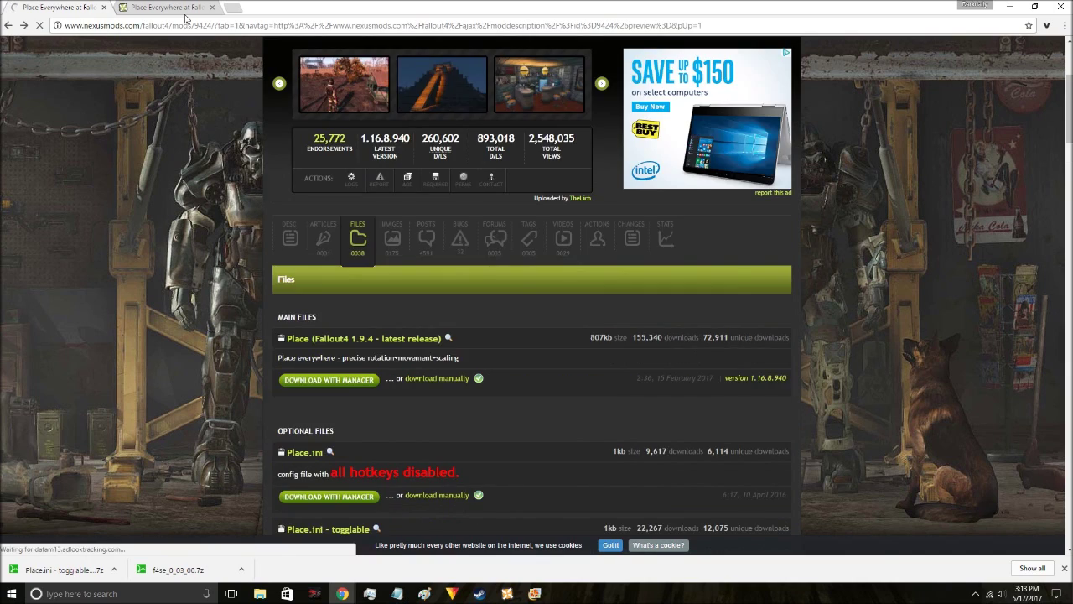
{"action": "scroll", "coordinate": [283, 153], "scroll_direction": "down", "scroll_amount": 10}
{"action": "scroll", "coordinate": [283, 153], "scroll_direction": "up", "scroll_amount": 10}
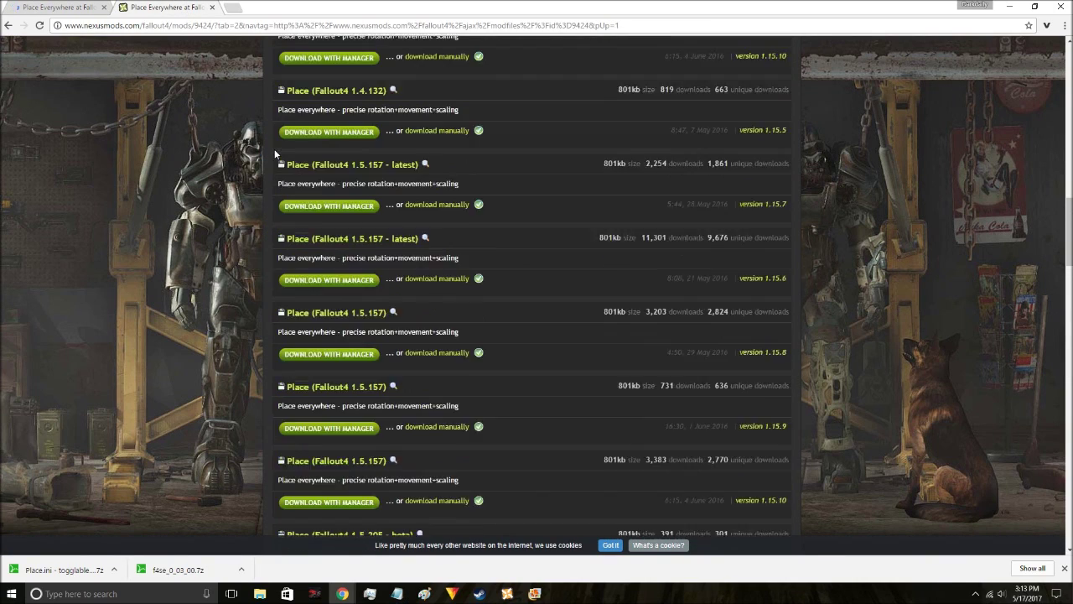
{"action": "scroll", "coordinate": [274, 149], "scroll_direction": "up", "scroll_amount": 4}
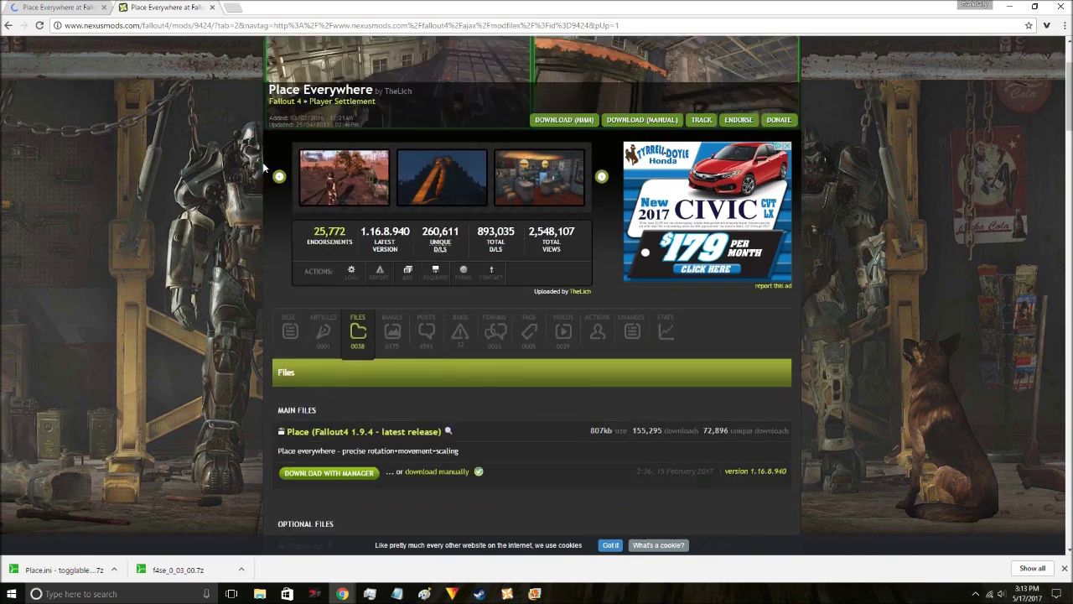
{"action": "scroll", "coordinate": [327, 256], "scroll_direction": "down", "scroll_amount": 2}
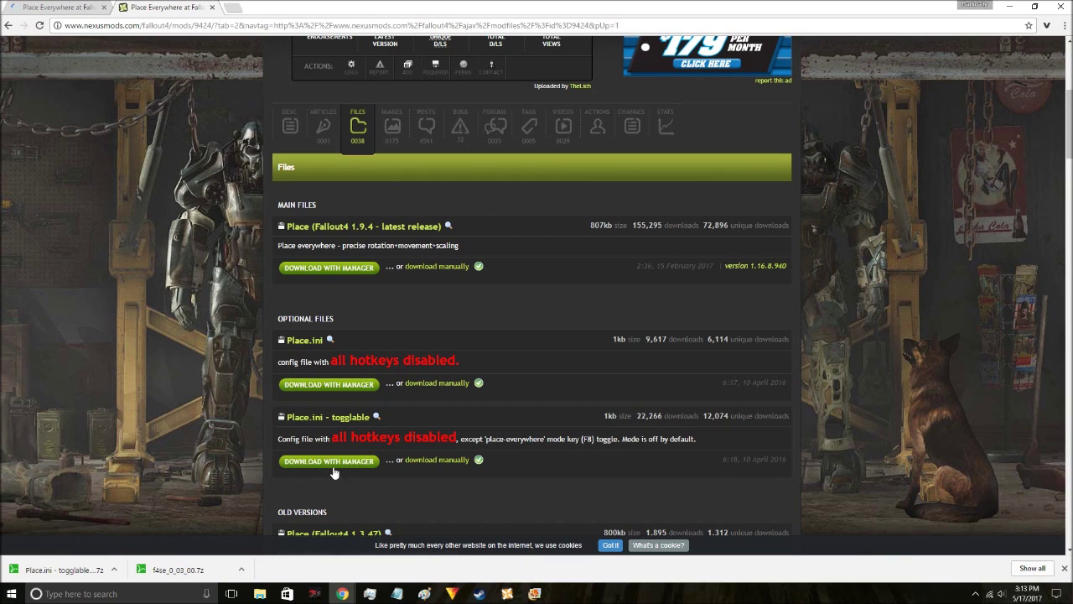
{"action": "left_click", "coordinate": [320, 269]}
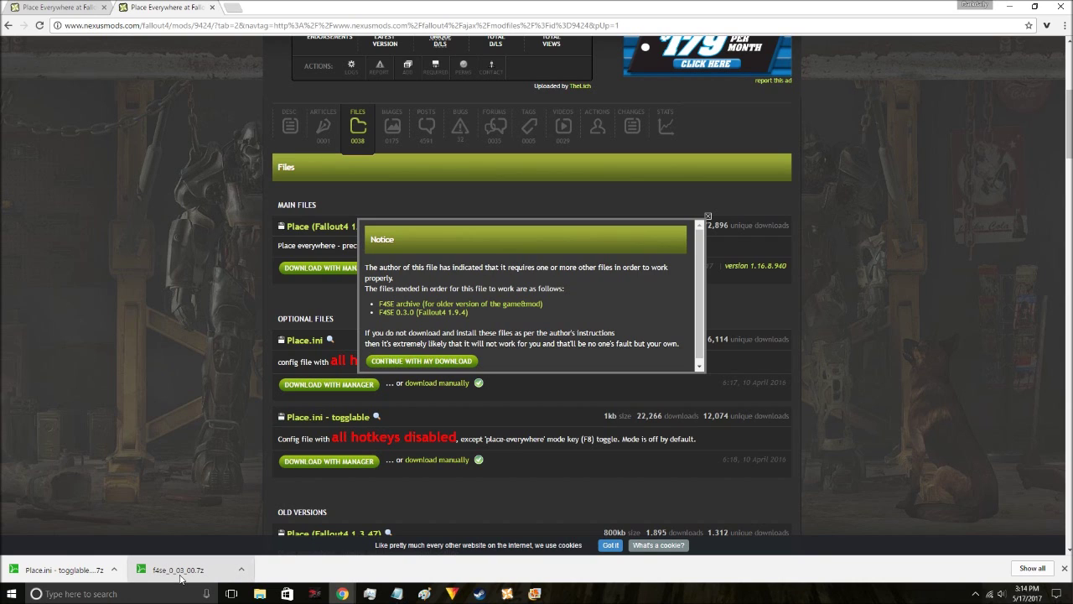
{"action": "left_click", "coordinate": [708, 217]}
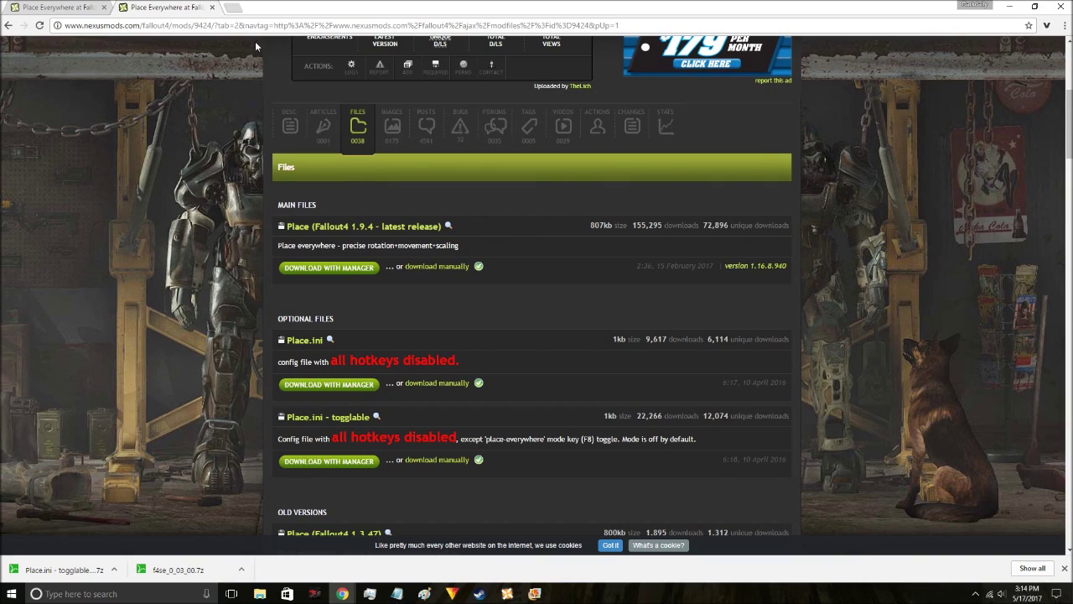
{"action": "left_click", "coordinate": [289, 124]}
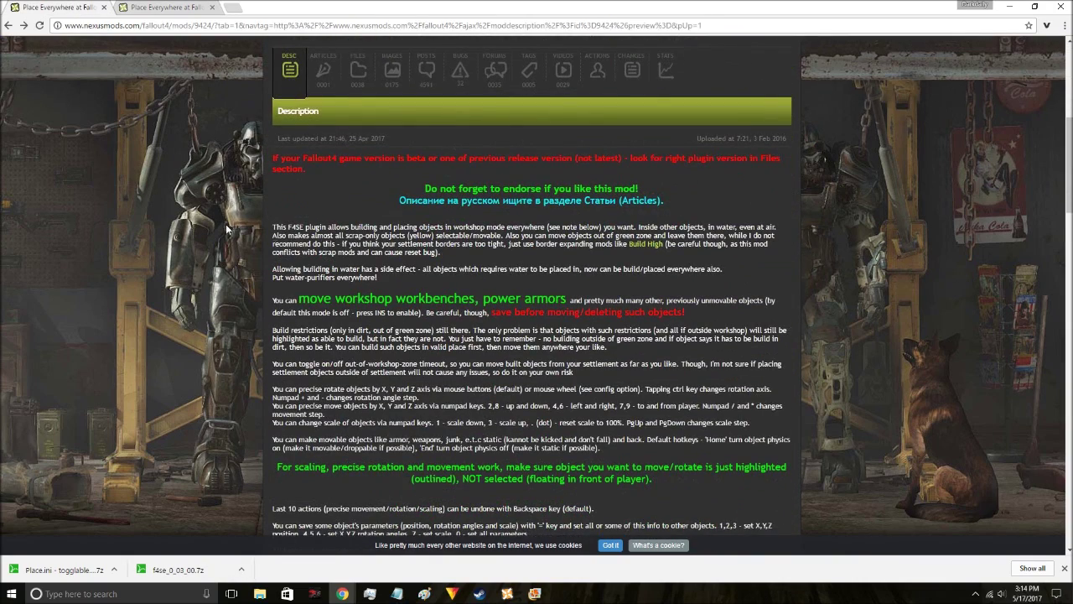
{"action": "scroll", "coordinate": [626, 243], "scroll_direction": "down", "scroll_amount": 5}
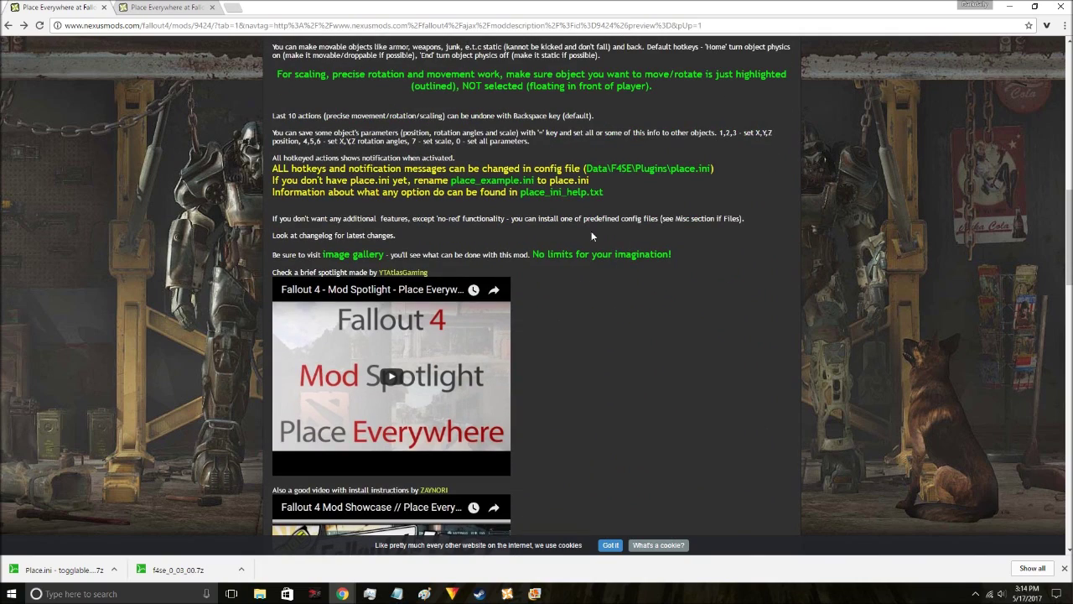
{"action": "scroll", "coordinate": [569, 246], "scroll_direction": "down", "scroll_amount": 10}
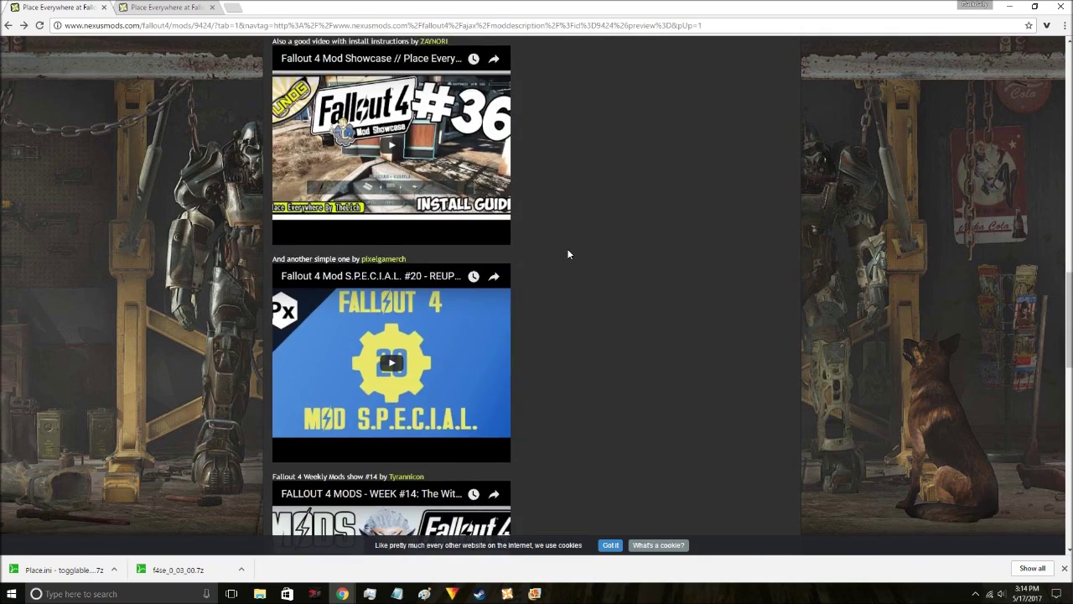
{"action": "scroll", "coordinate": [567, 249], "scroll_direction": "down", "scroll_amount": 2}
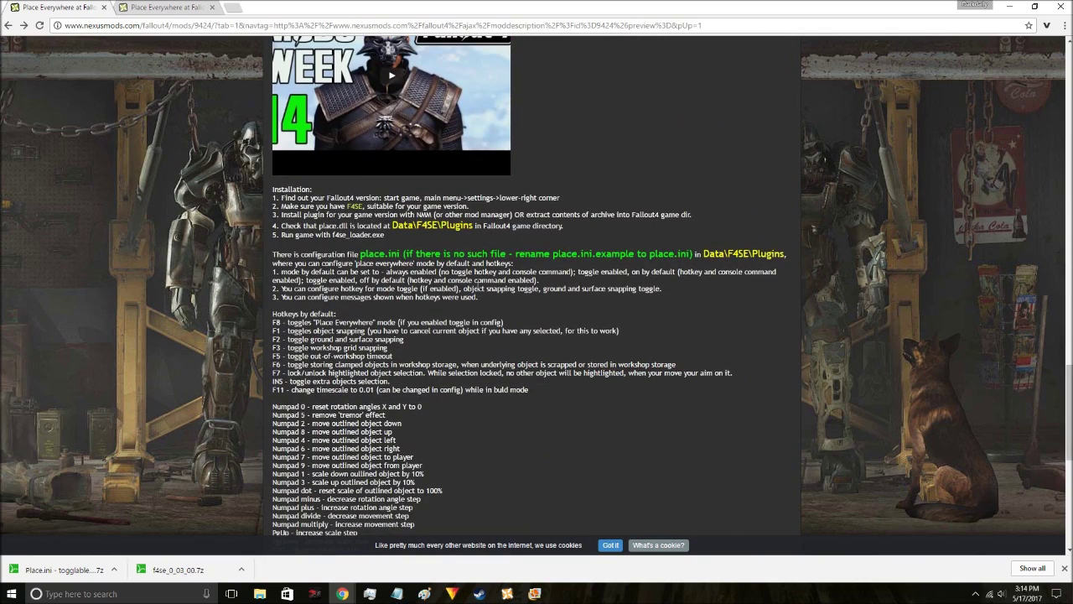
{"action": "scroll", "coordinate": [482, 287], "scroll_direction": "down", "scroll_amount": 5}
{"action": "scroll", "coordinate": [482, 287], "scroll_direction": "up", "scroll_amount": 4}
{"action": "scroll", "coordinate": [482, 287], "scroll_direction": "up", "scroll_amount": 5}
{"action": "scroll", "coordinate": [507, 318], "scroll_direction": "down", "scroll_amount": 3}
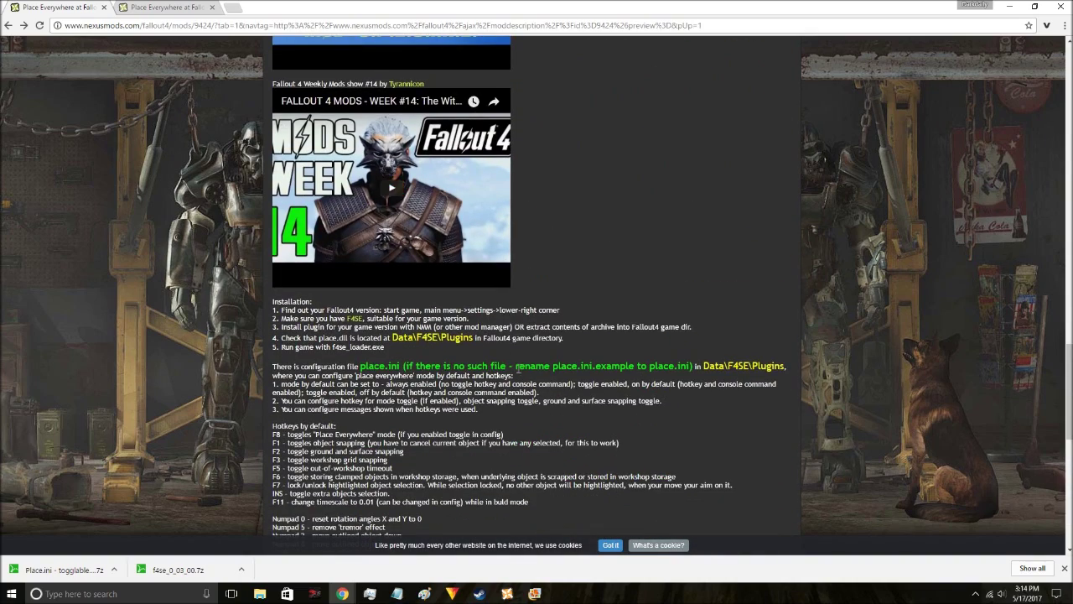
{"action": "scroll", "coordinate": [571, 336], "scroll_direction": "up", "scroll_amount": 3}
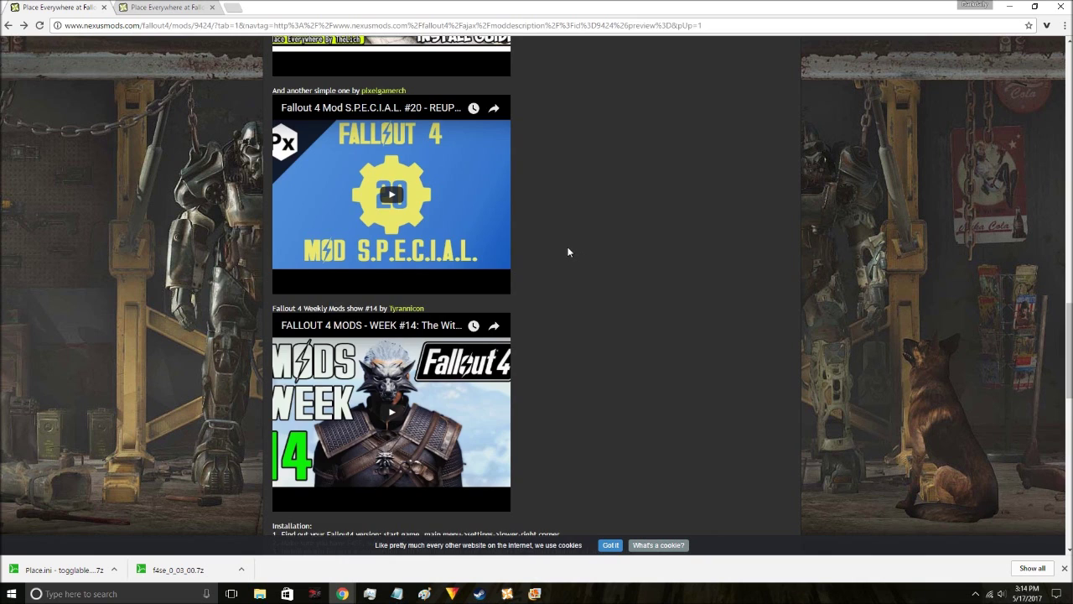
{"action": "scroll", "coordinate": [567, 252], "scroll_direction": "up", "scroll_amount": 9}
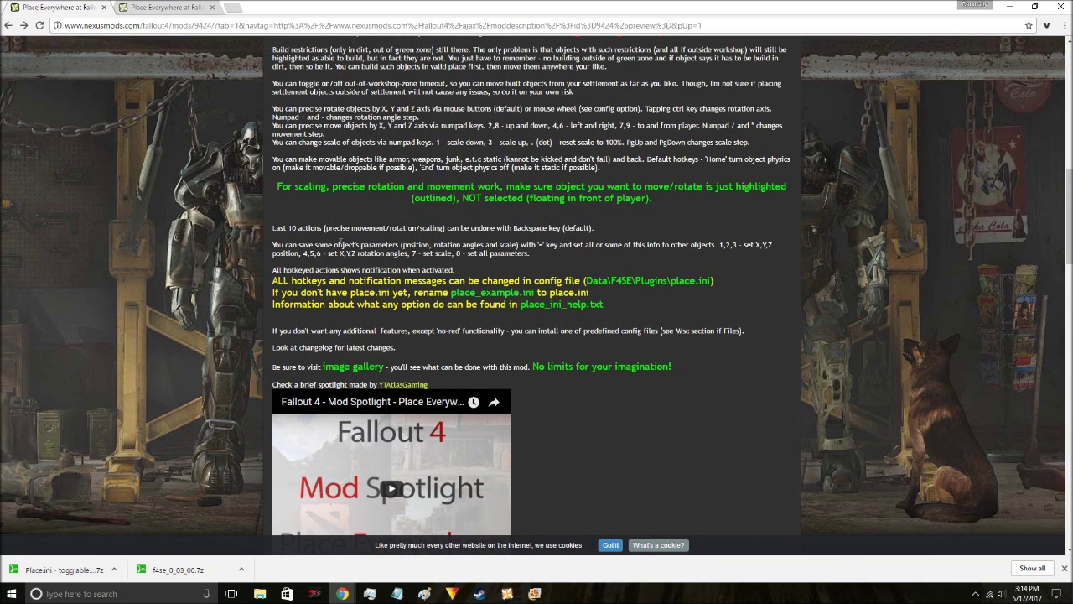
{"action": "scroll", "coordinate": [326, 165], "scroll_direction": "up", "scroll_amount": 4}
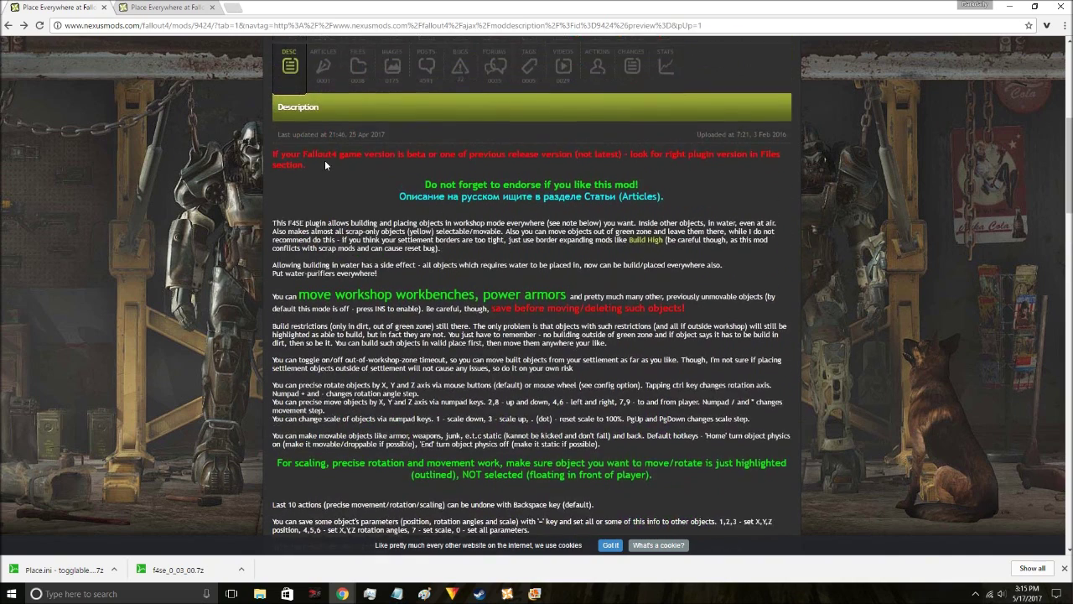
{"action": "scroll", "coordinate": [327, 167], "scroll_direction": "up", "scroll_amount": 2}
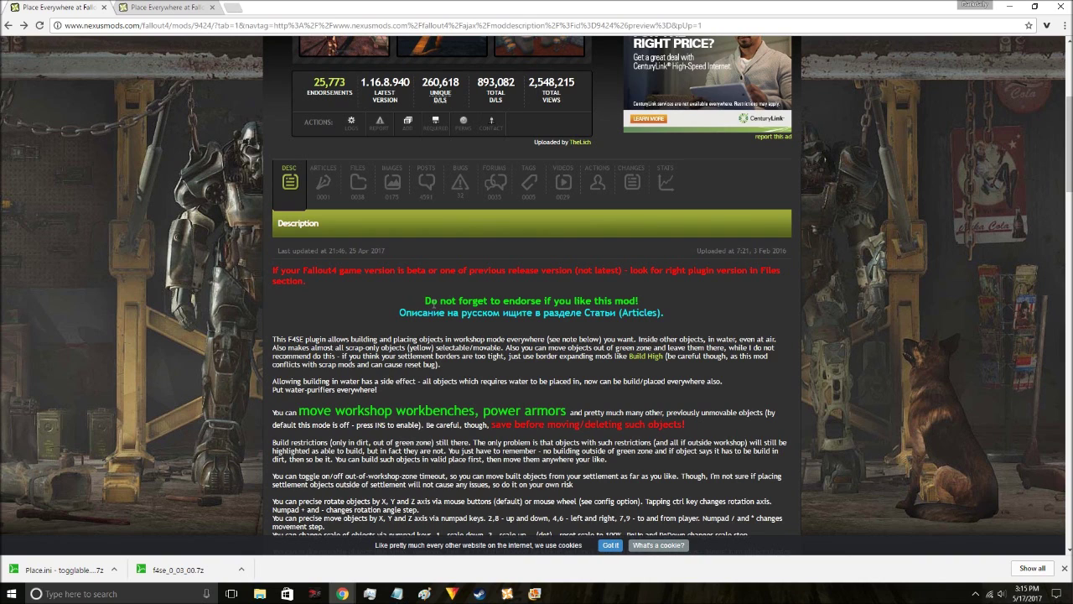
{"action": "left_click", "coordinate": [289, 281]}
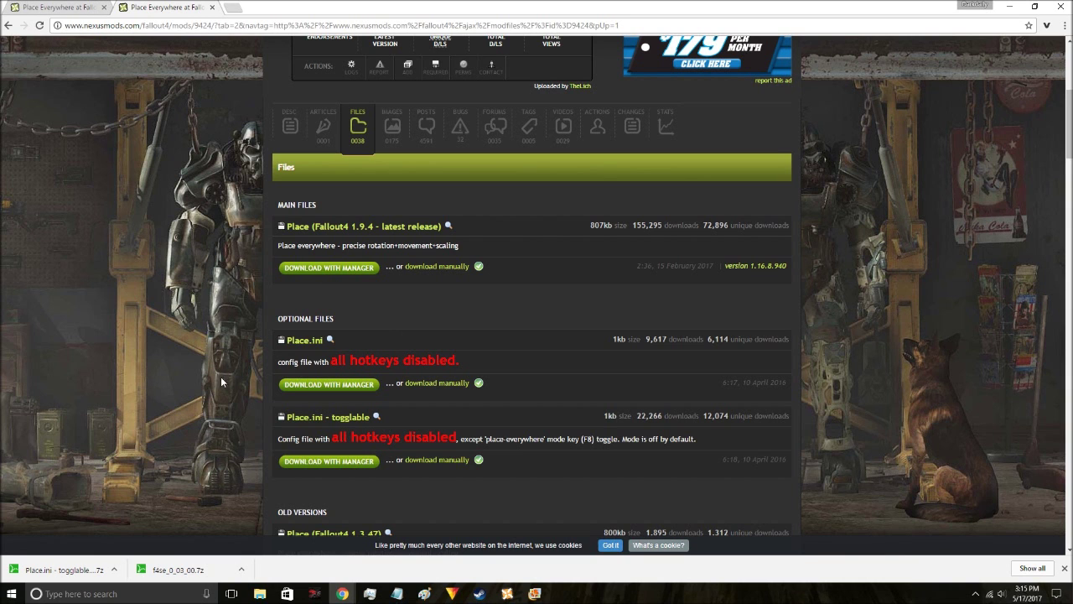
{"action": "scroll", "coordinate": [601, 383], "scroll_direction": "down", "scroll_amount": 2}
{"action": "scroll", "coordinate": [601, 383], "scroll_direction": "down", "scroll_amount": 1}
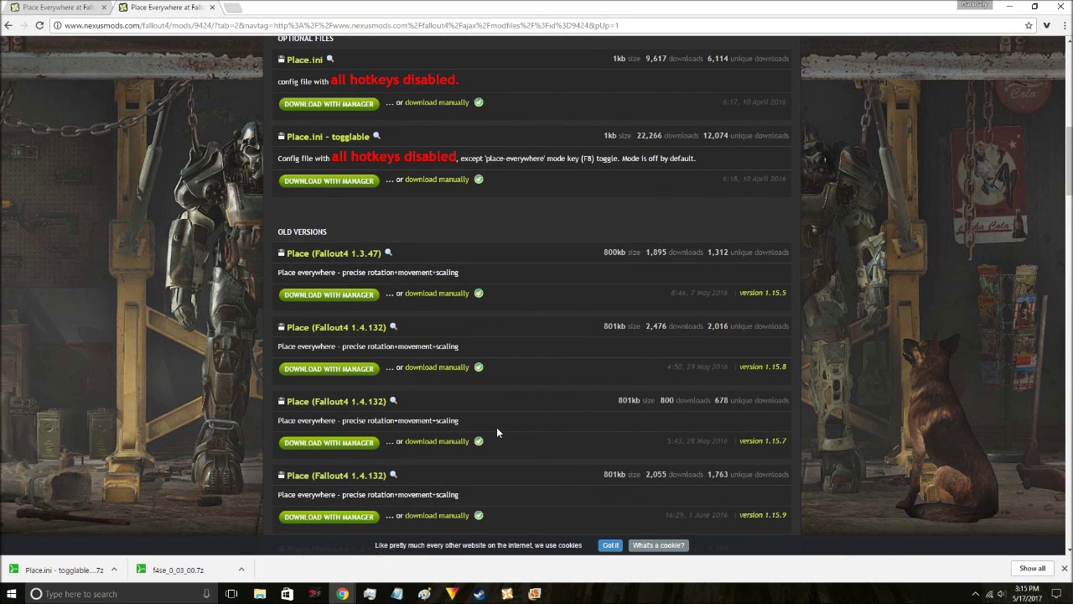
{"action": "scroll", "coordinate": [496, 432], "scroll_direction": "up", "scroll_amount": 6}
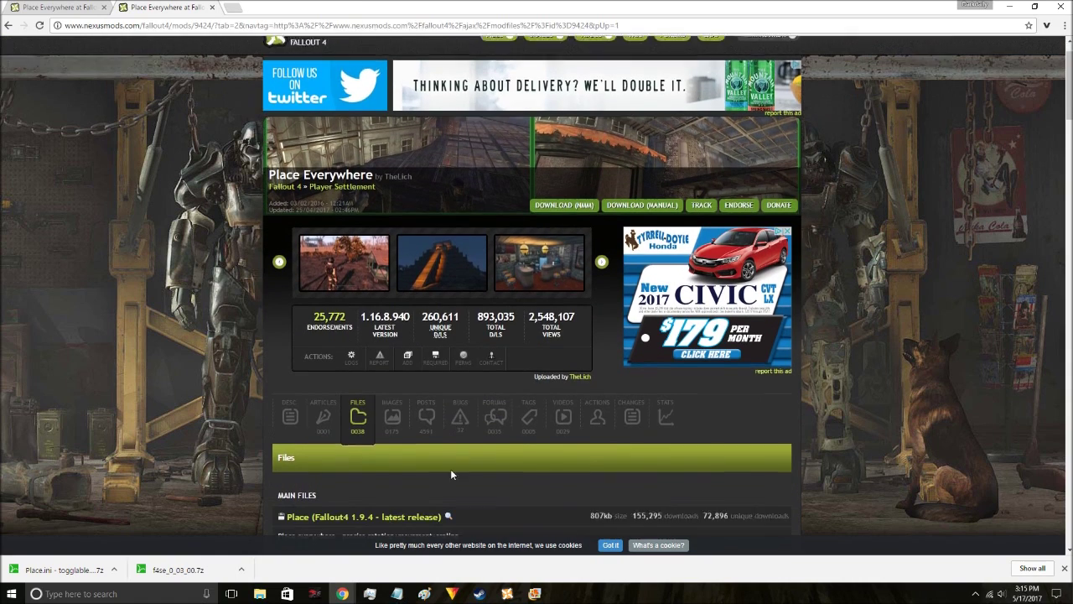
{"action": "scroll", "coordinate": [450, 475], "scroll_direction": "down", "scroll_amount": 1}
{"action": "left_click", "coordinate": [288, 346]}
{"action": "scroll", "coordinate": [292, 254], "scroll_direction": "down", "scroll_amount": 1}
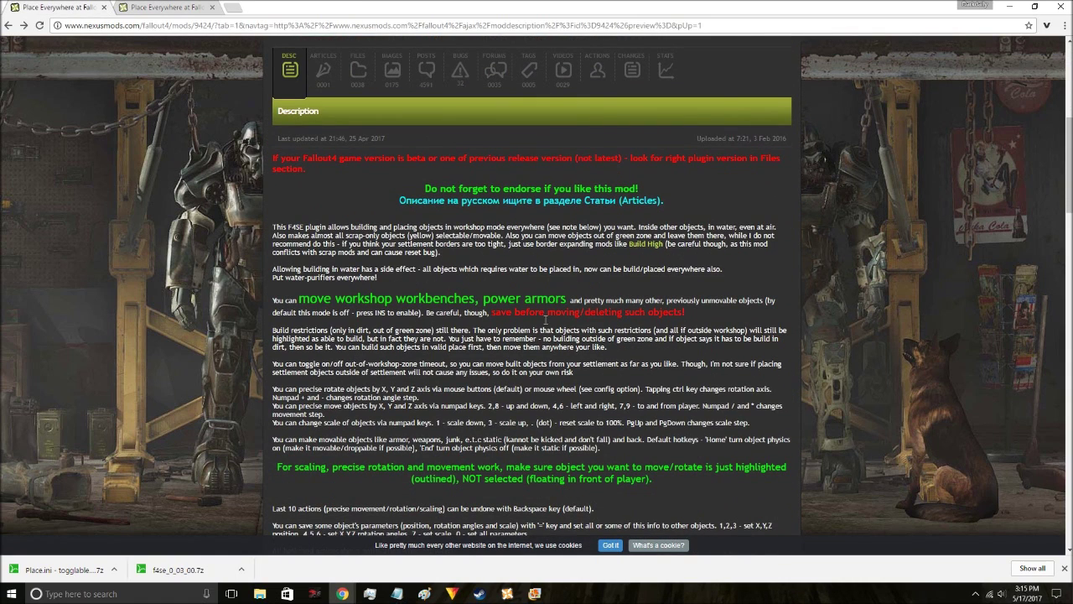
{"action": "scroll", "coordinate": [462, 339], "scroll_direction": "up", "scroll_amount": 2}
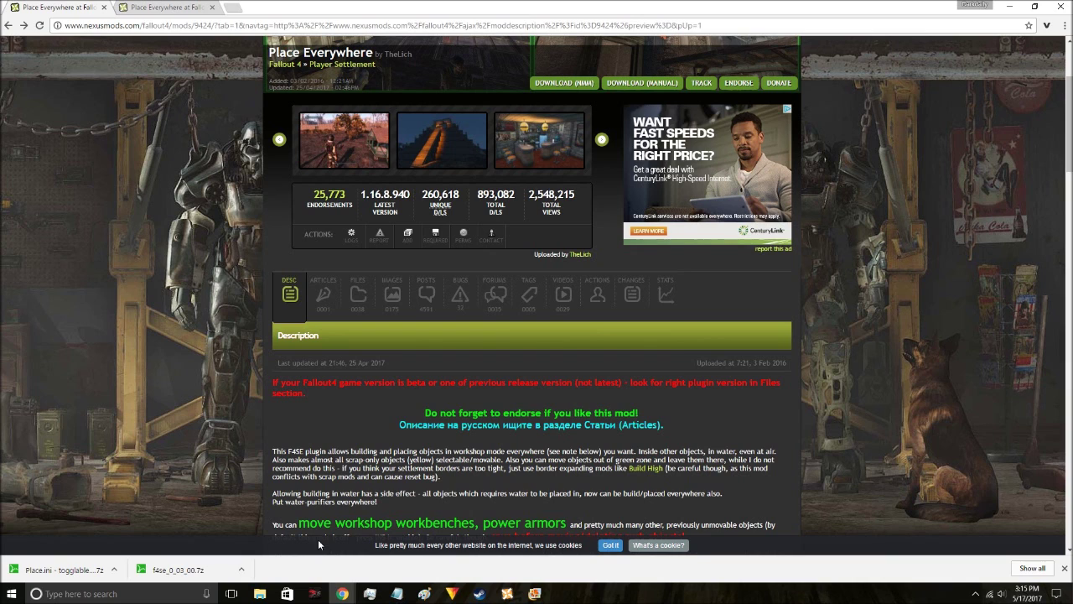
- Open the Downloads folder via the File Explorer jump list to check the f4se and Place.ini archives
{"action": "mouse_move", "coordinate": [264, 597]}
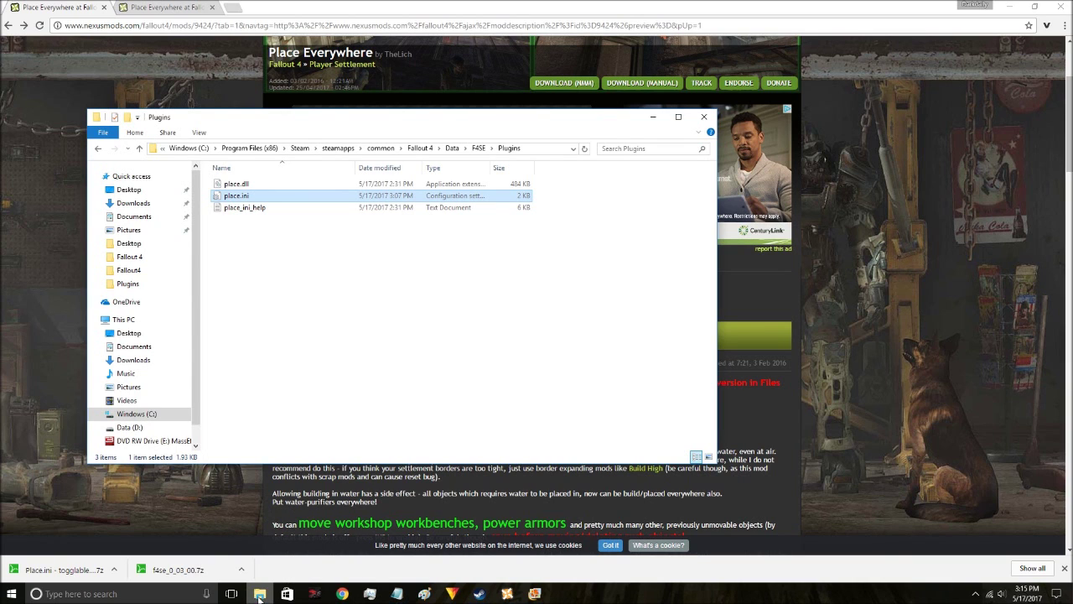
{"action": "mouse_move", "coordinate": [259, 597]}
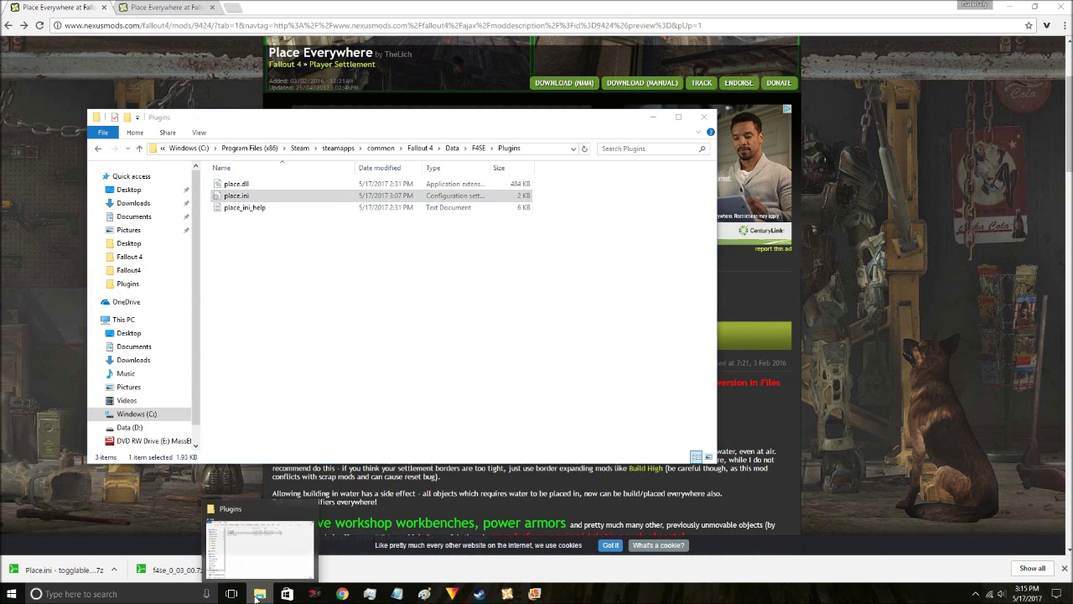
{"action": "right_click", "coordinate": [257, 597]}
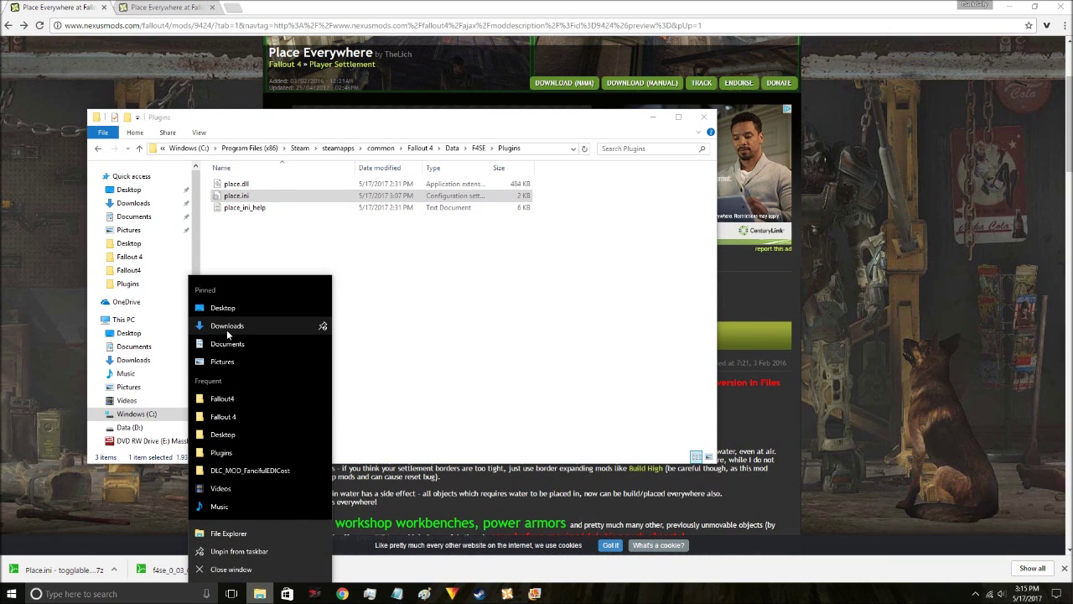
{"action": "left_click", "coordinate": [226, 332]}
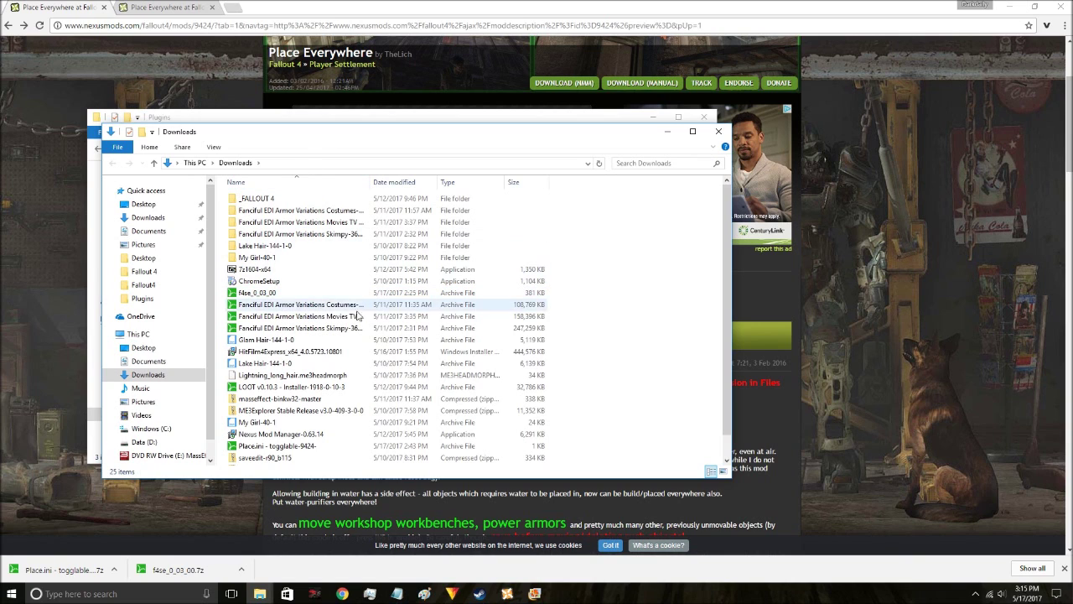
- Download Place (Fallout4 1.9.4 - latest release) with the manager, past the required-files notice, and check it in Nexus Mod Manager
{"action": "left_click", "coordinate": [167, 7]}
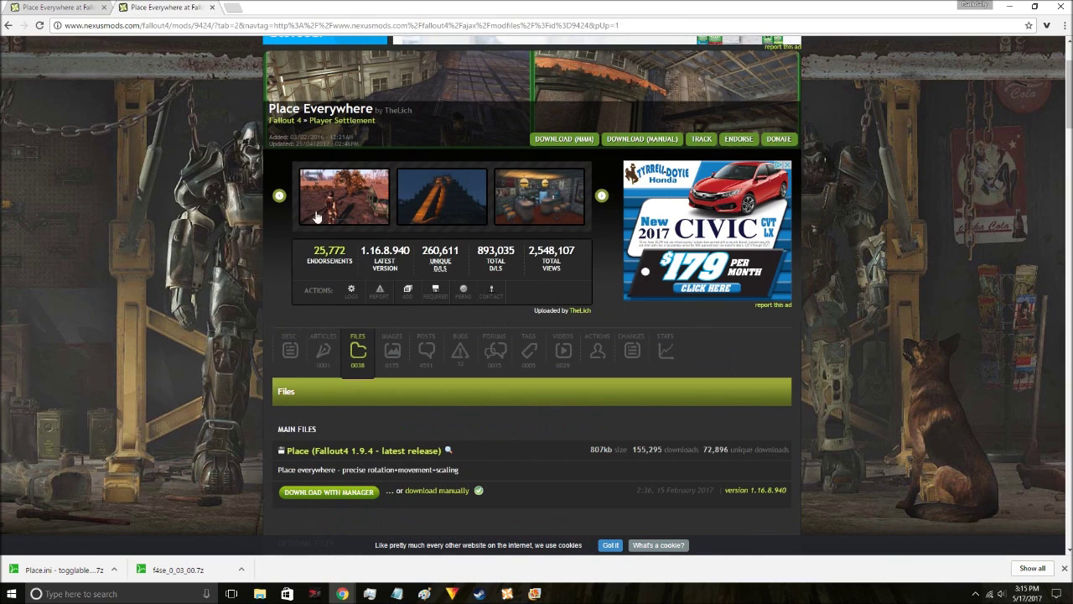
{"action": "left_click", "coordinate": [351, 493]}
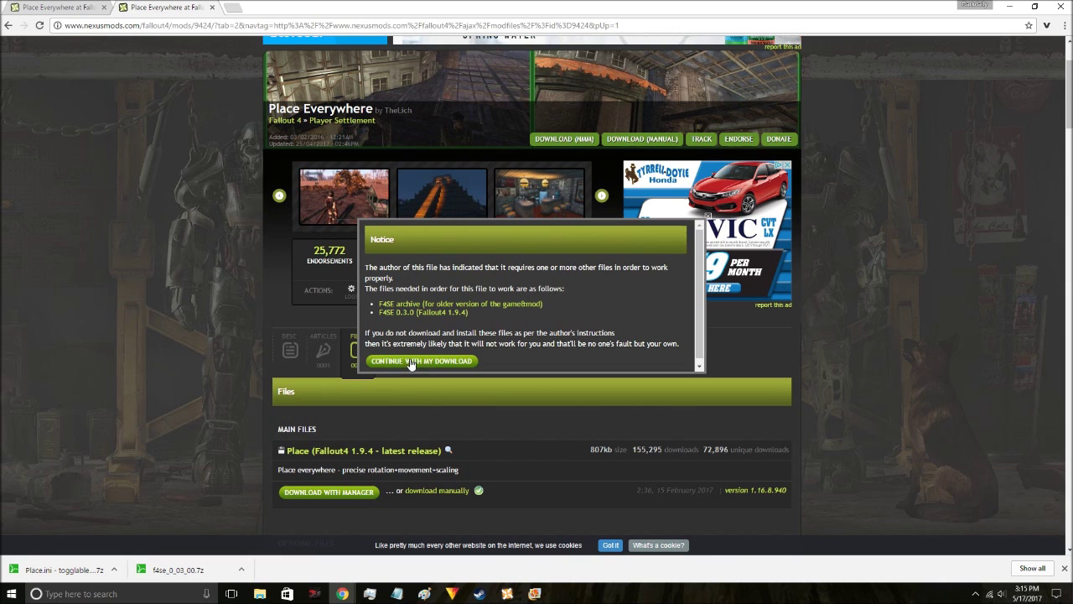
{"action": "left_click", "coordinate": [709, 217]}
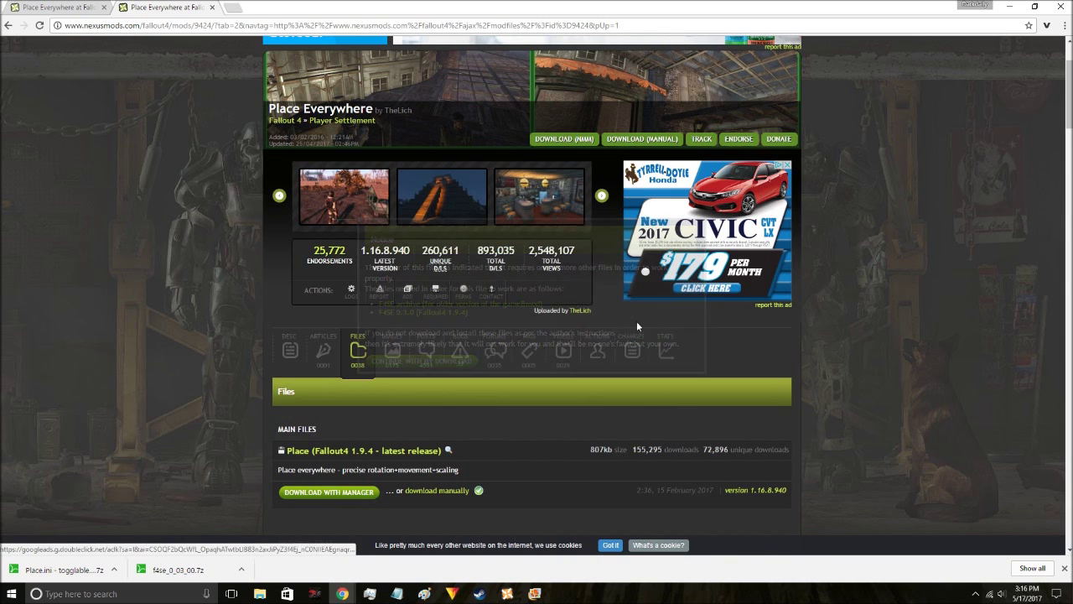
{"action": "left_click", "coordinate": [506, 594]}
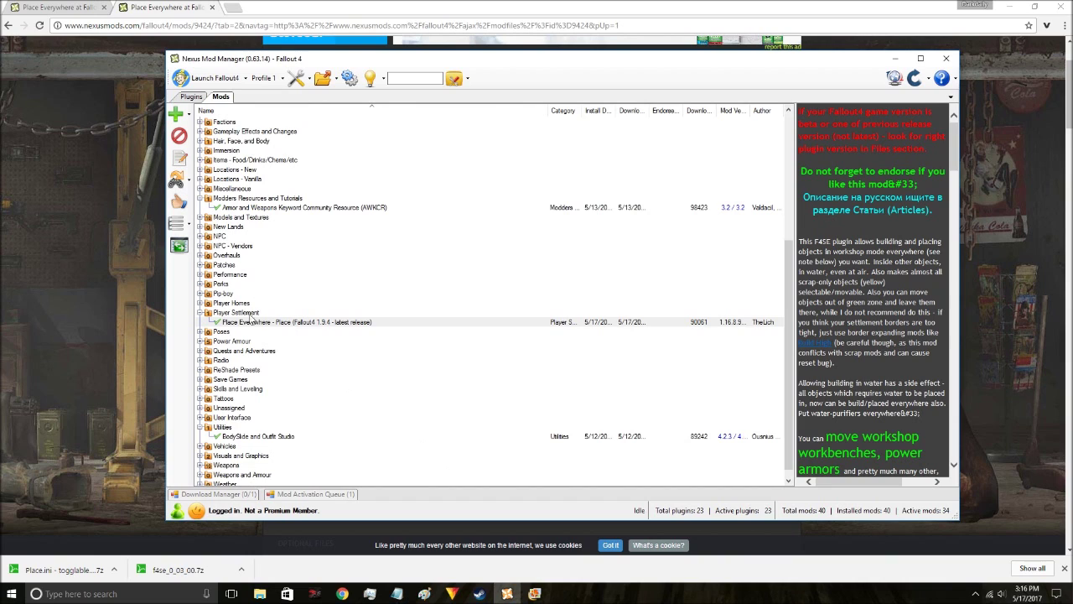